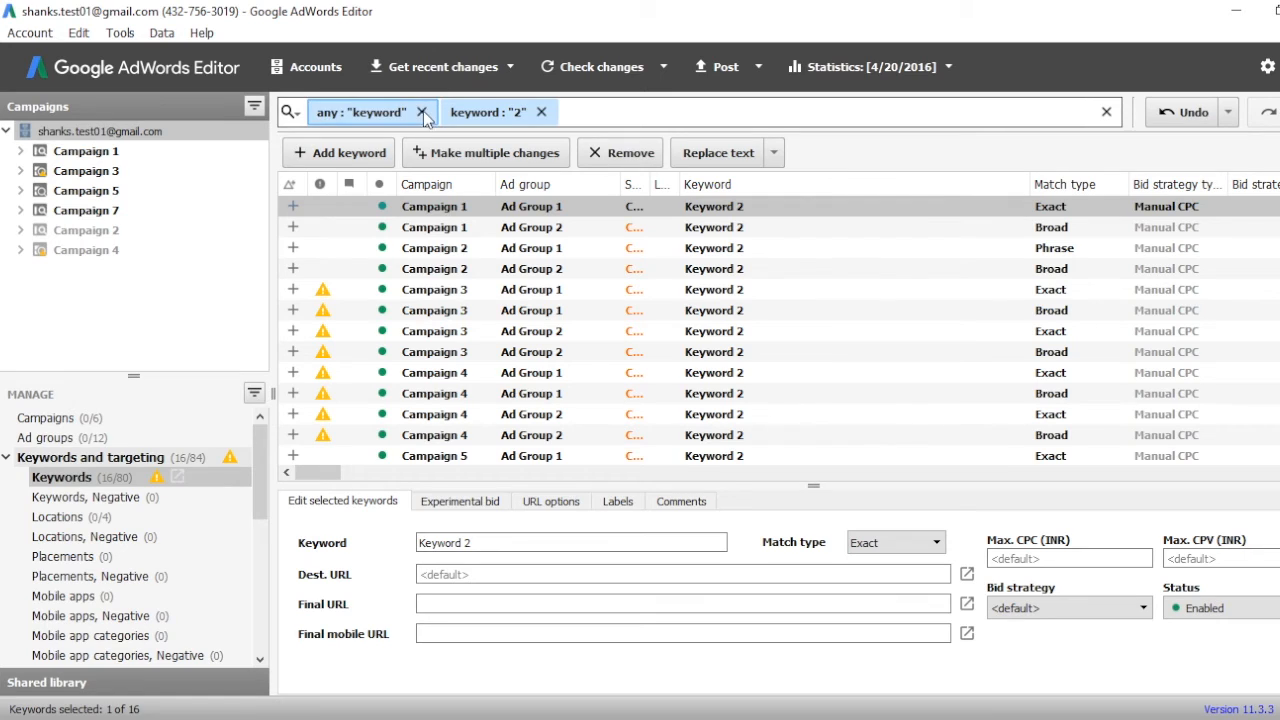
Remove the "keyword" search filter and open the list of changes that can be undone
click(409, 112)
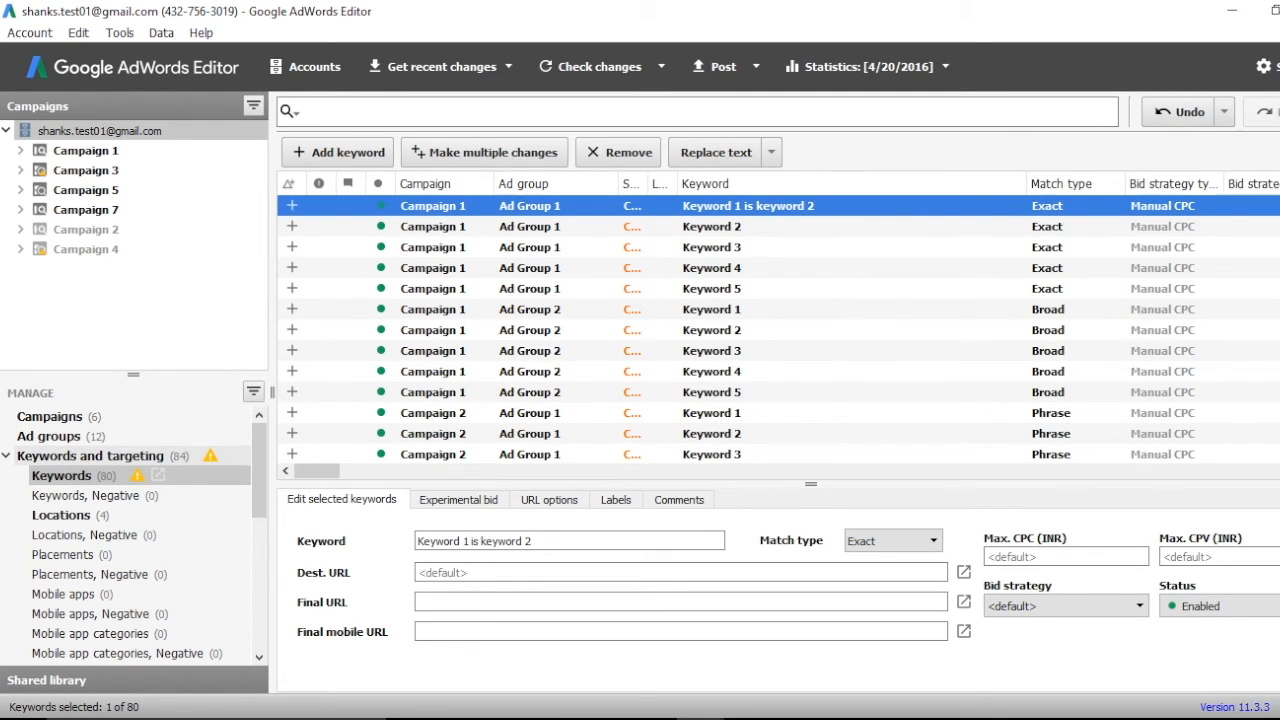
click(1224, 112)
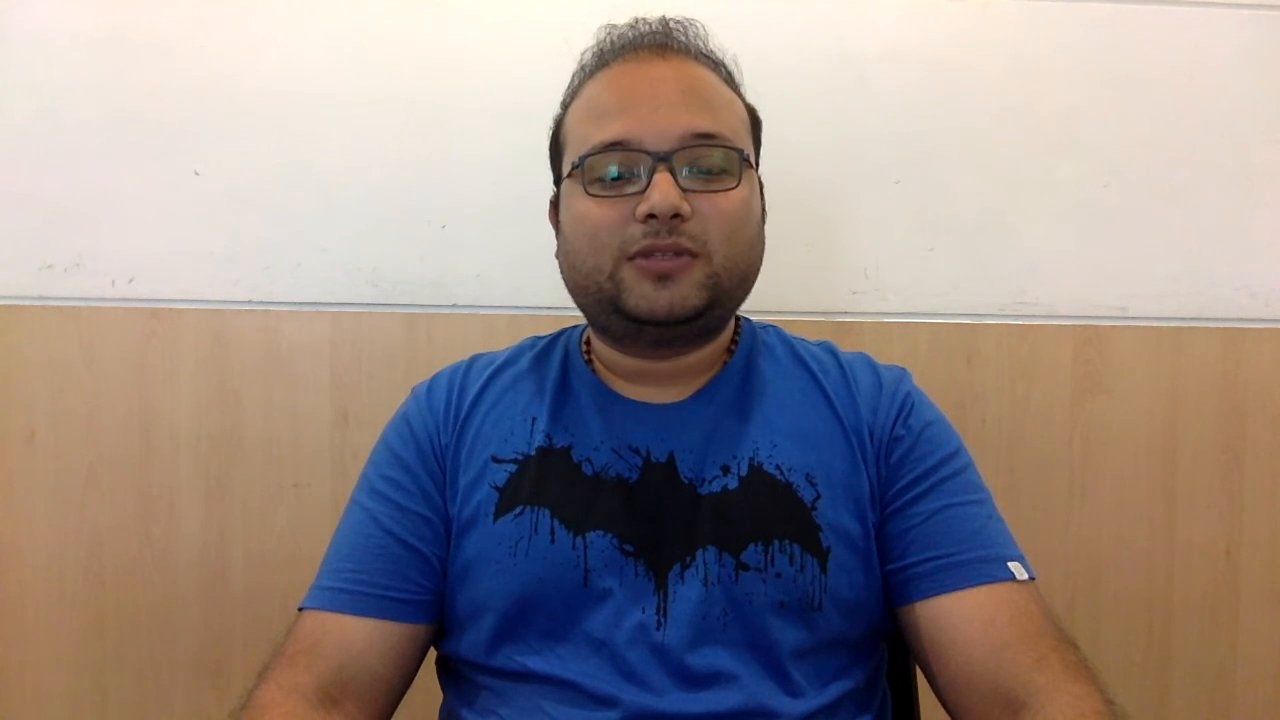
Find duplicate keywords across all selected campaigns, using strict word order and the same match type, and look through the listed duplicates
click(176, 35)
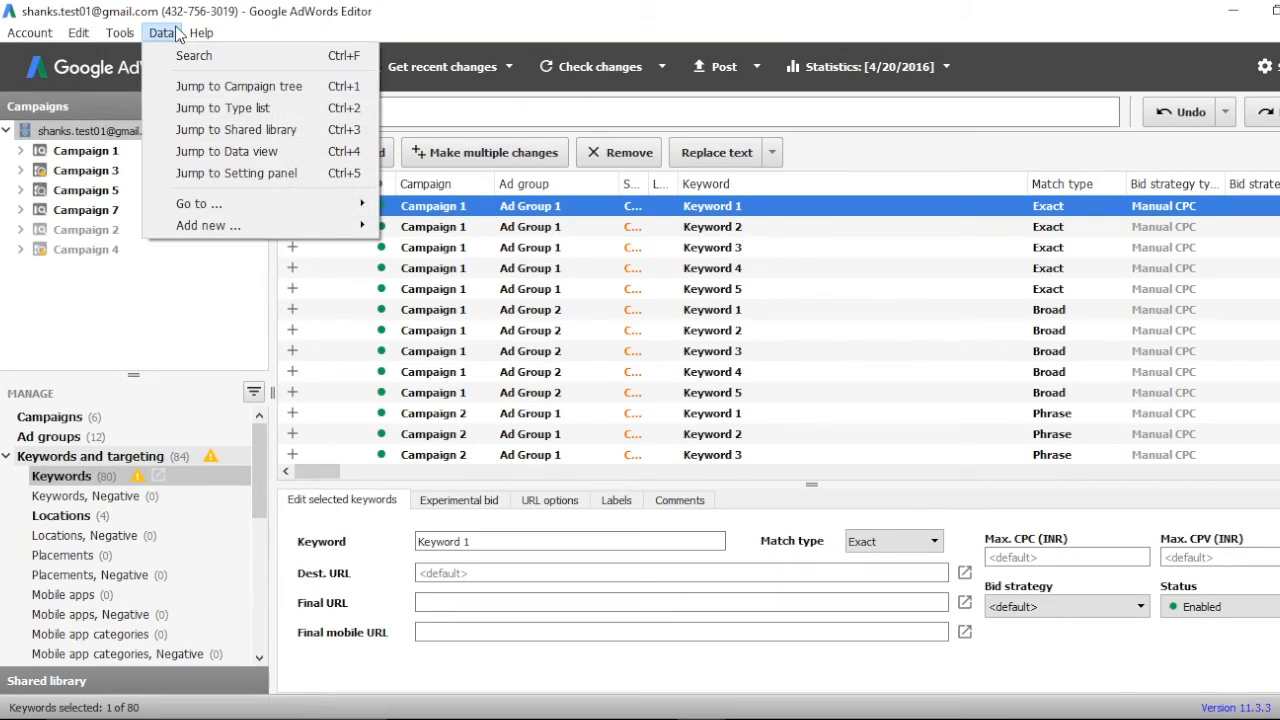
mouse_move(120, 33)
click(158, 55)
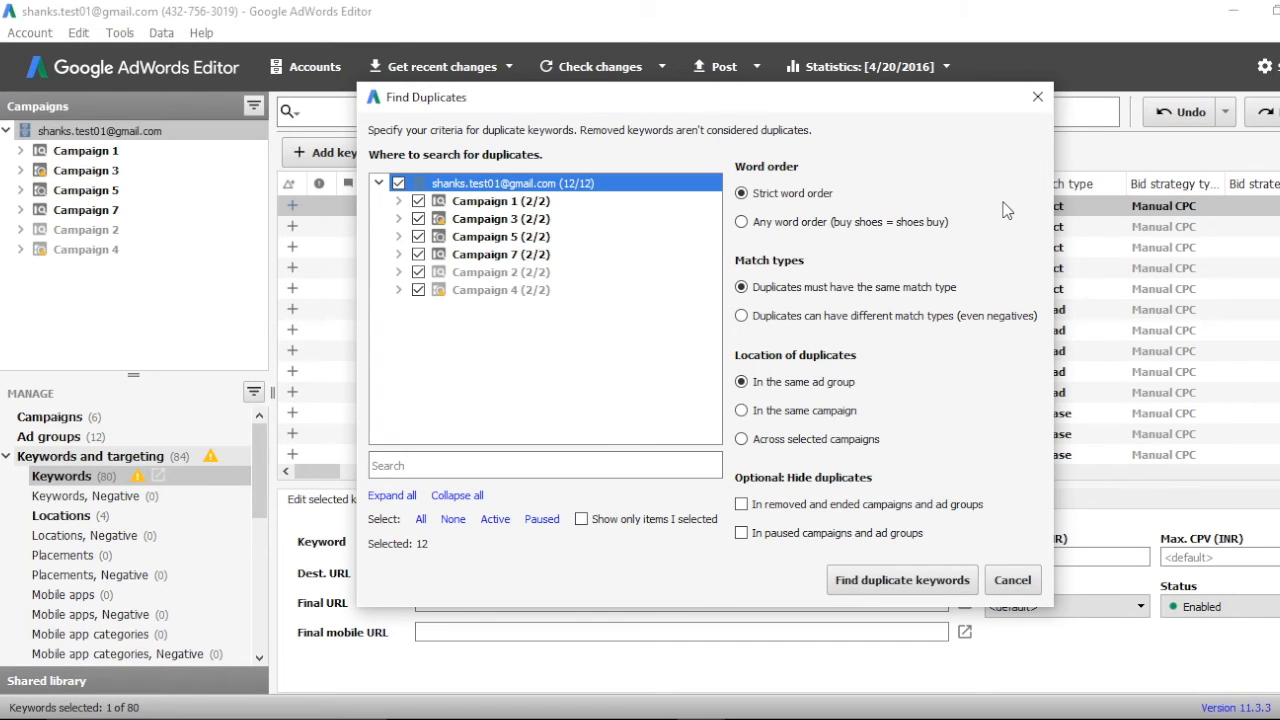
click(741, 410)
click(741, 439)
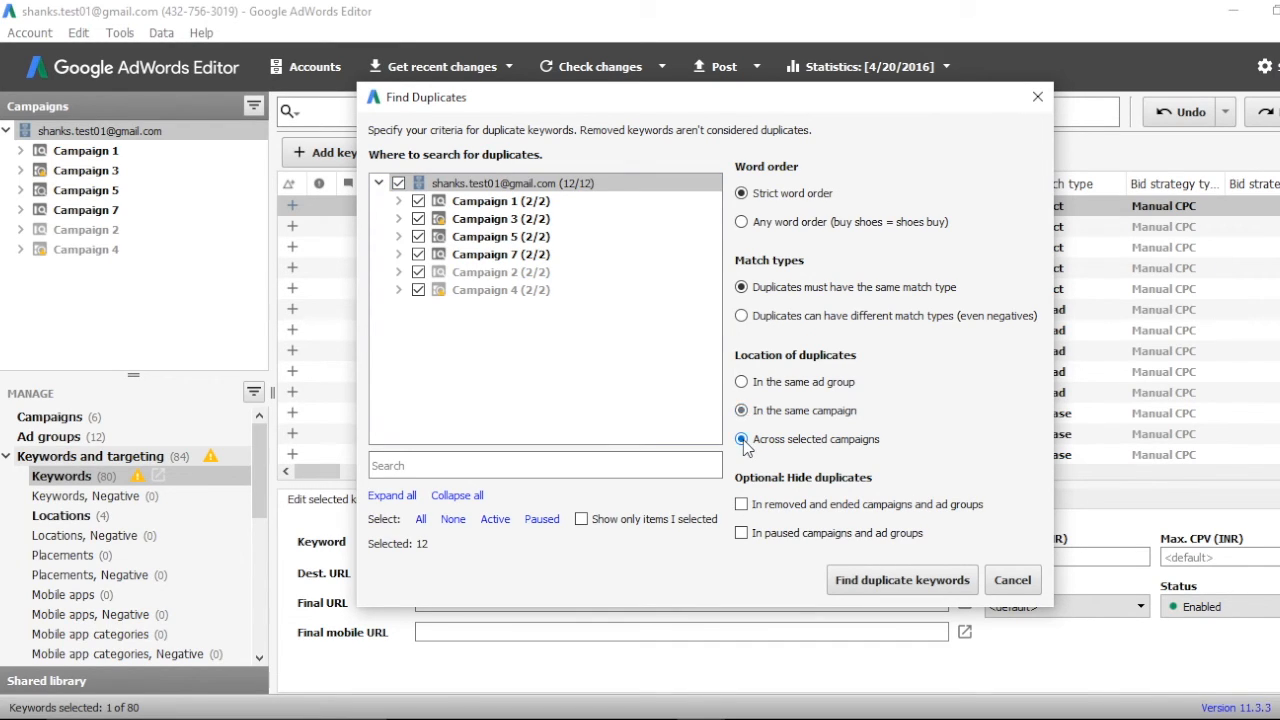
click(918, 578)
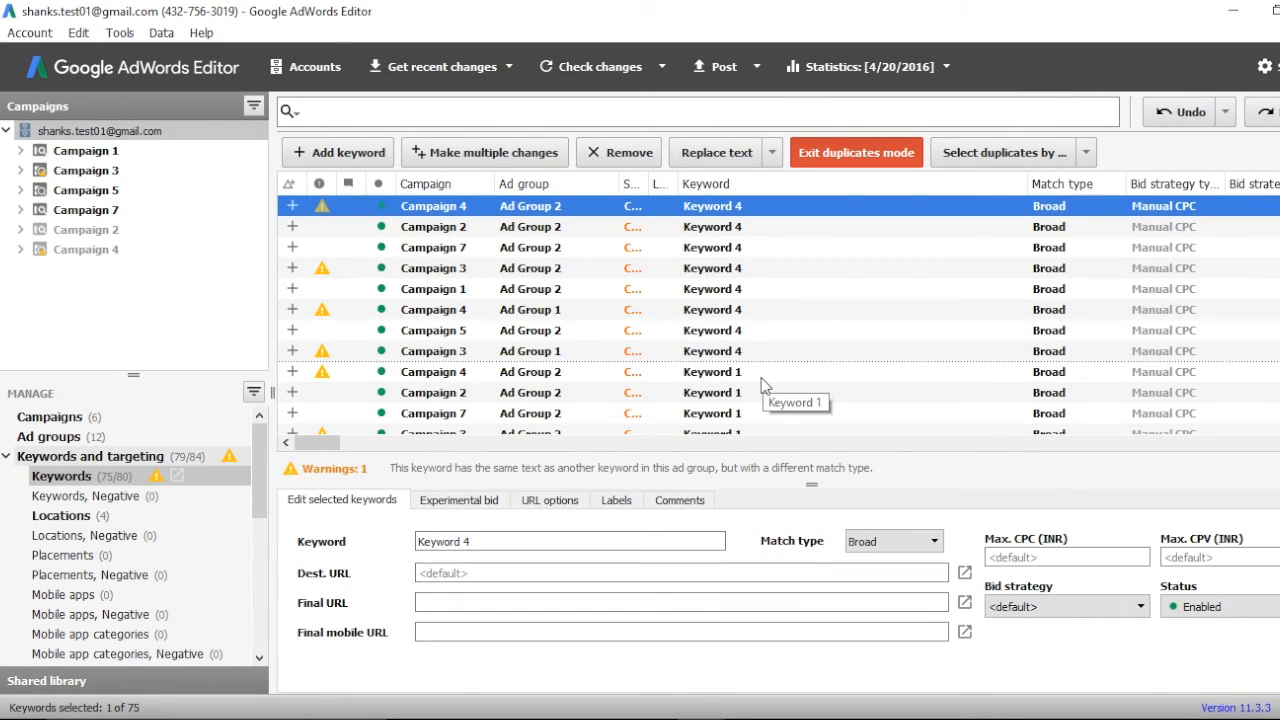
scroll(762, 386, down, 5)
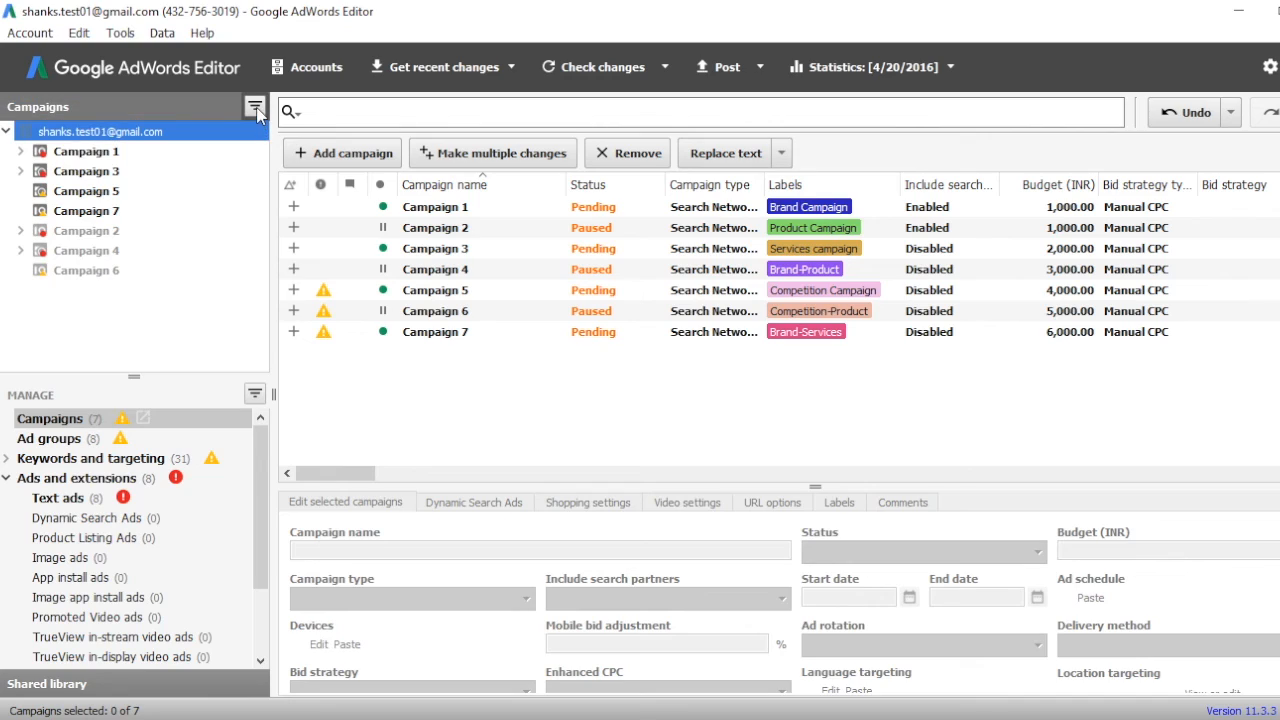
Filter the campaign tree by Search Network only, switch to Display Network only, and clear that filter
click(255, 108)
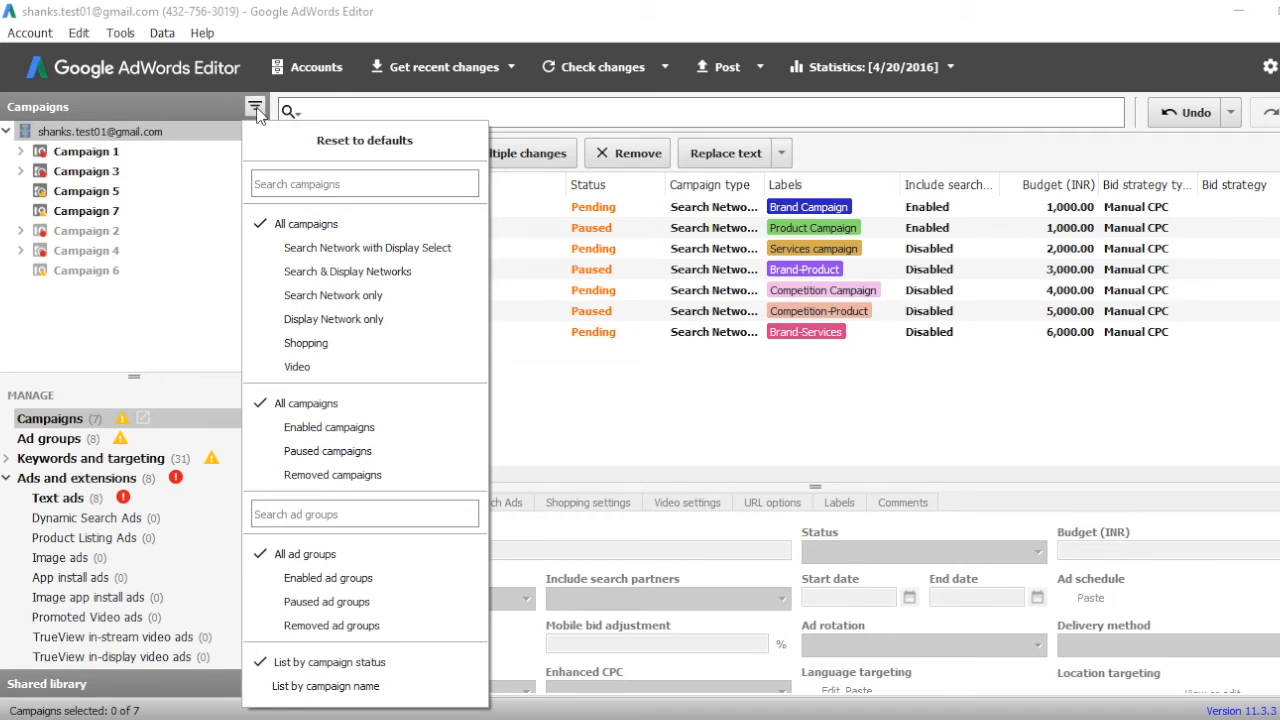
click(311, 297)
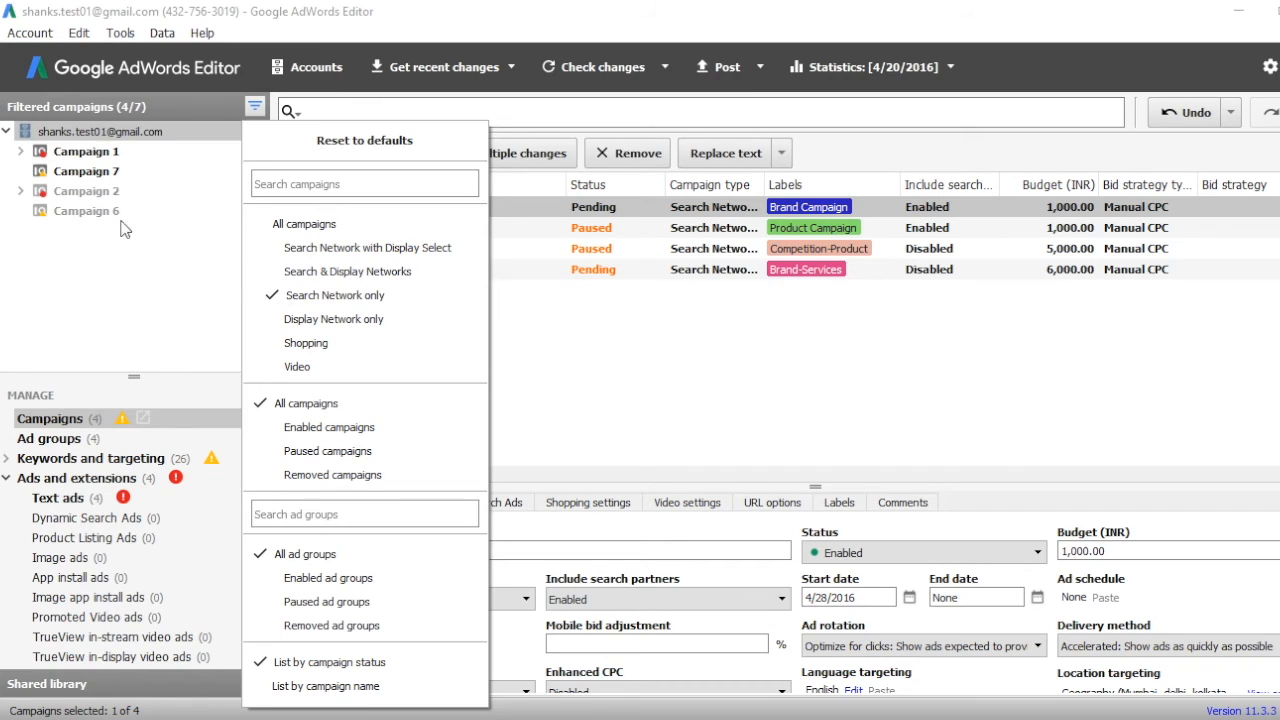
click(360, 322)
click(355, 298)
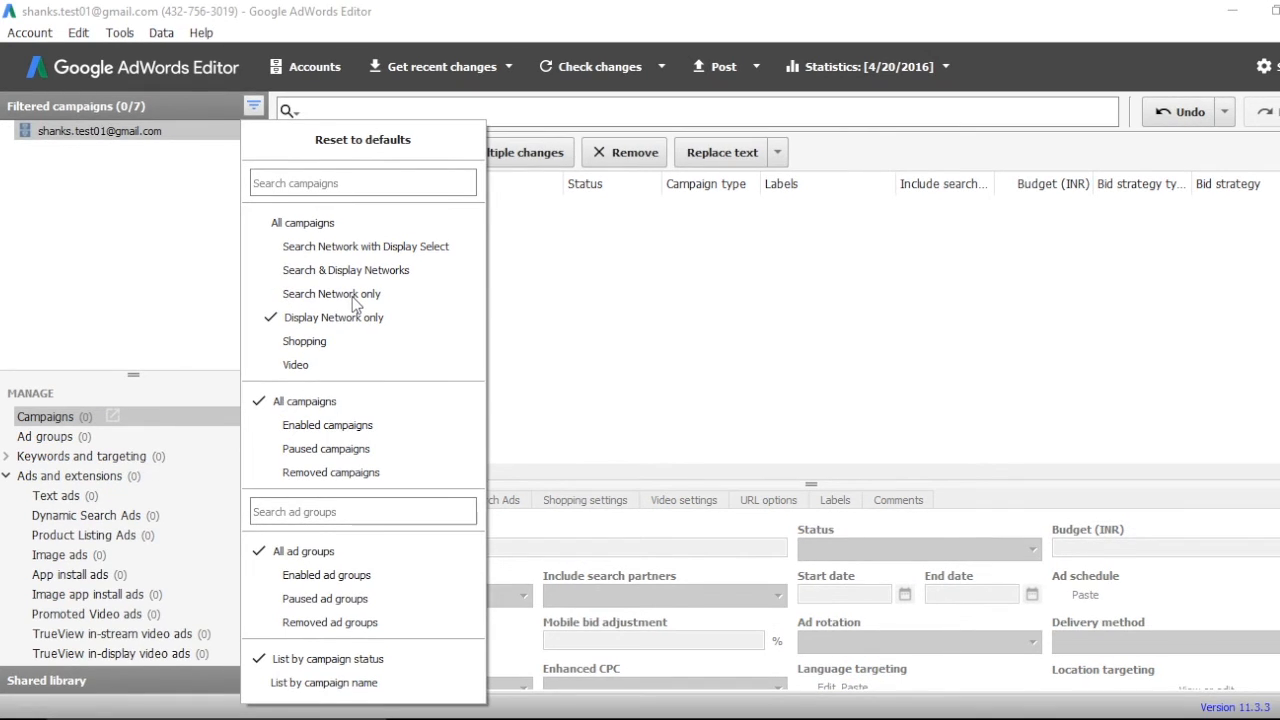
click(352, 318)
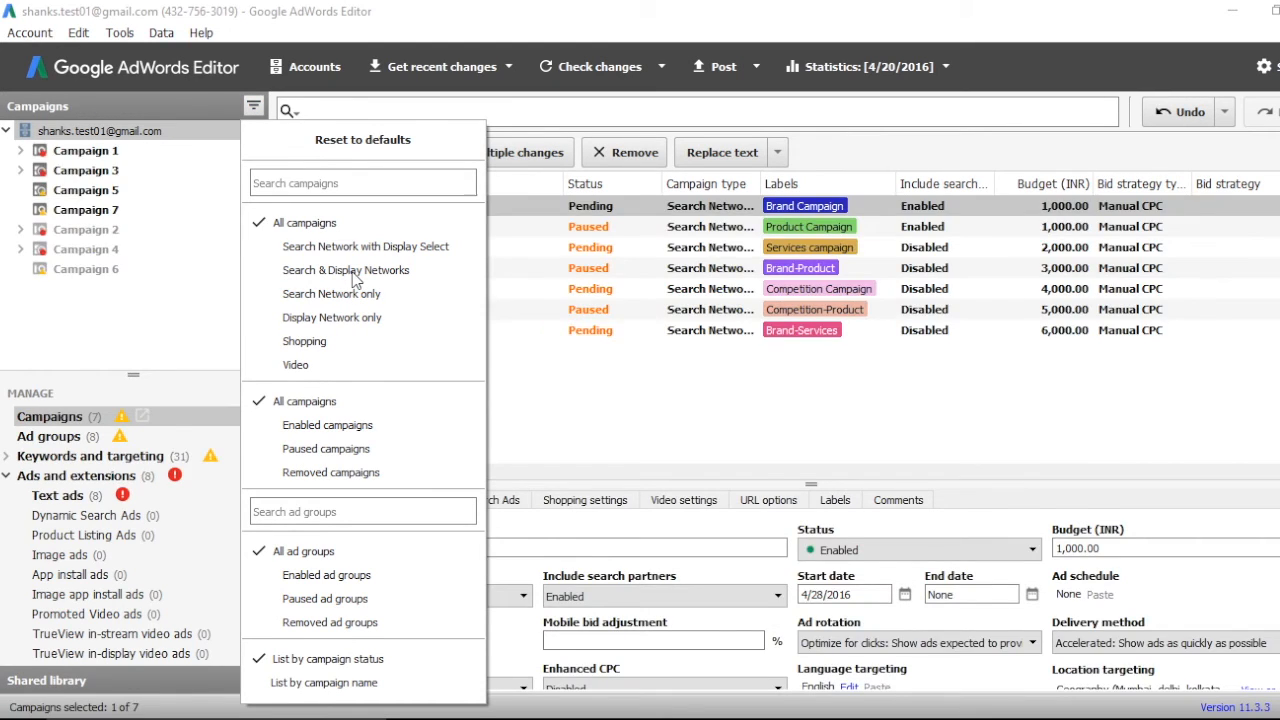
Filter the campaign tree by Search & Display Networks and by Search Network with Display Select, and return to all campaign types
click(355, 272)
click(352, 278)
click(360, 250)
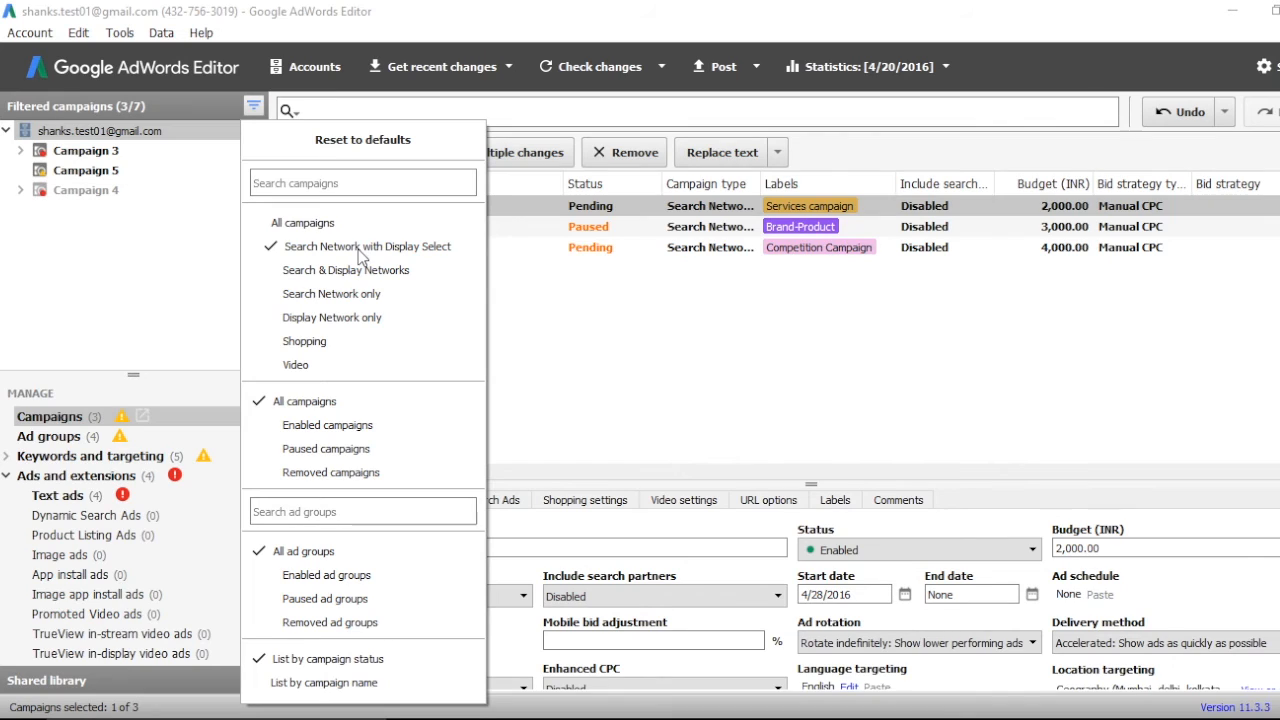
click(312, 226)
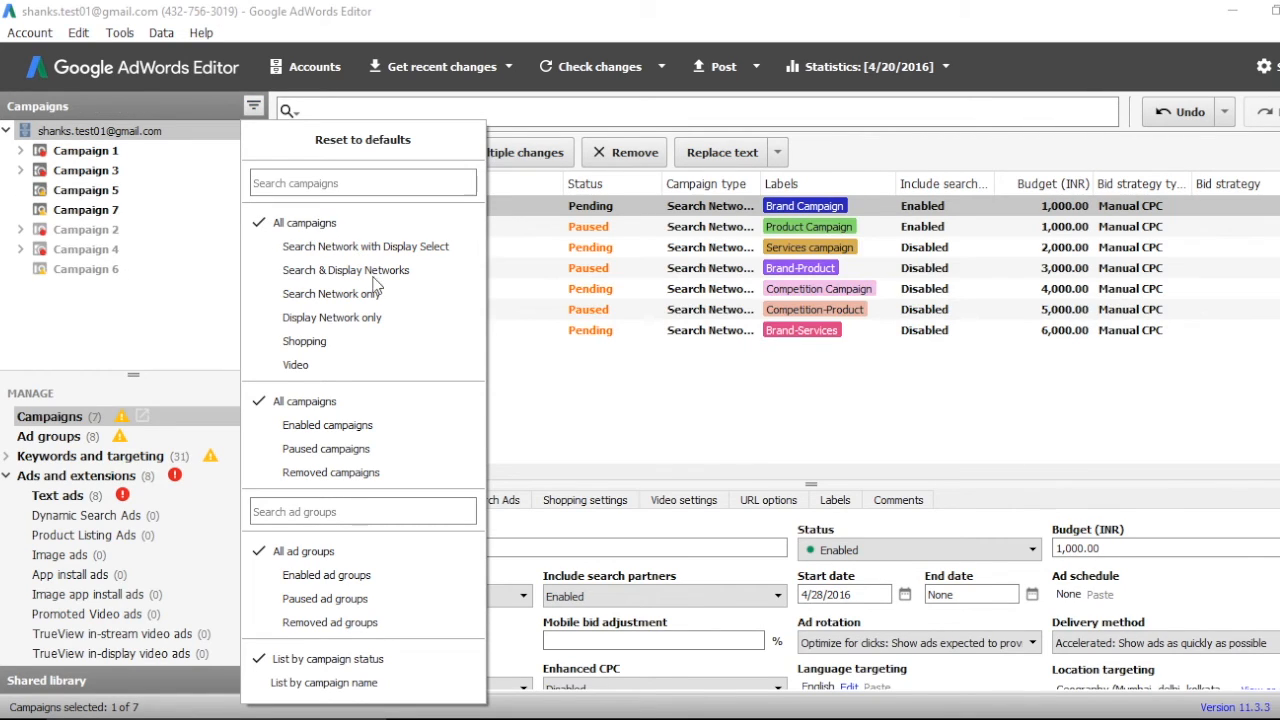
Filter the campaign tree by enabled, paused and removed status in turn, and clear the status filter
click(350, 428)
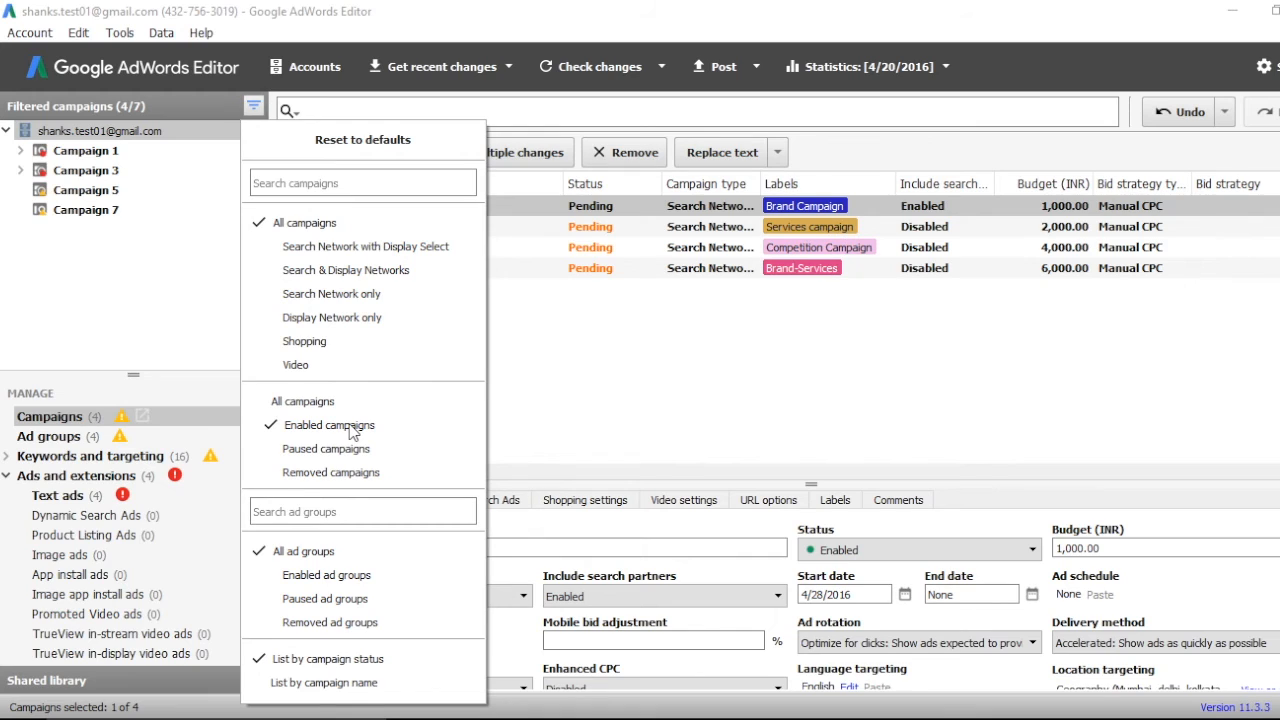
click(343, 449)
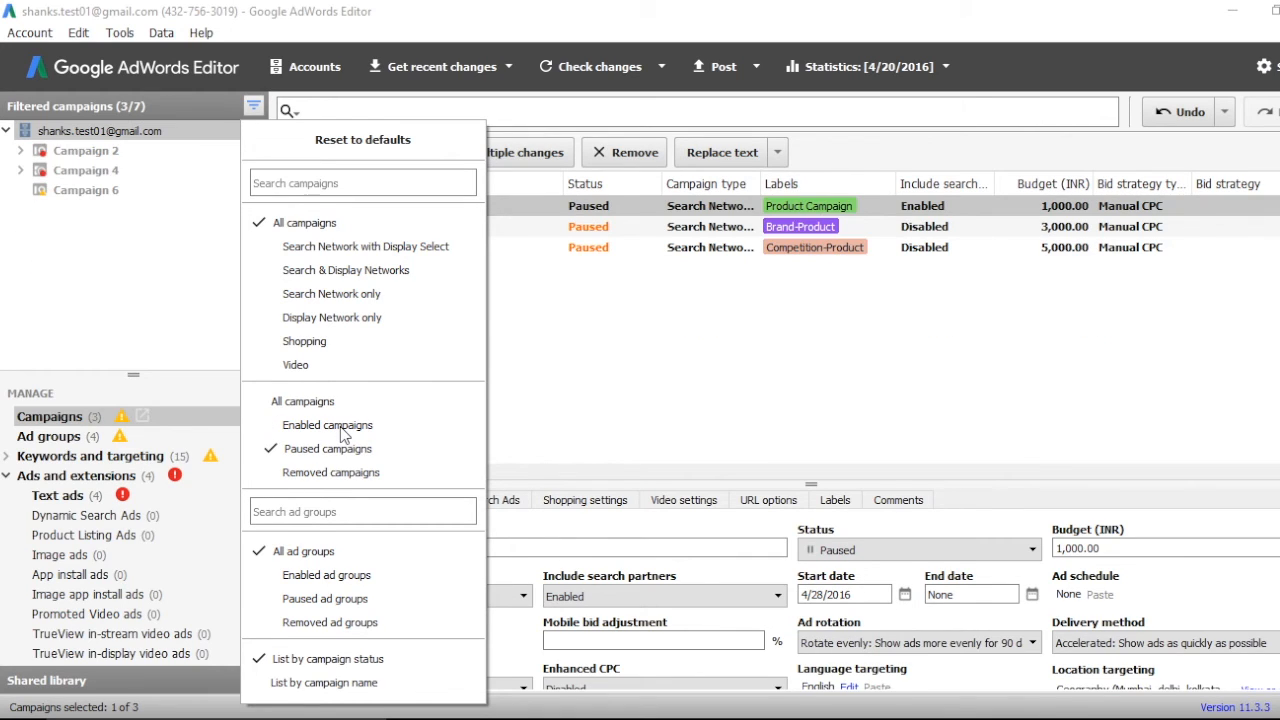
click(344, 451)
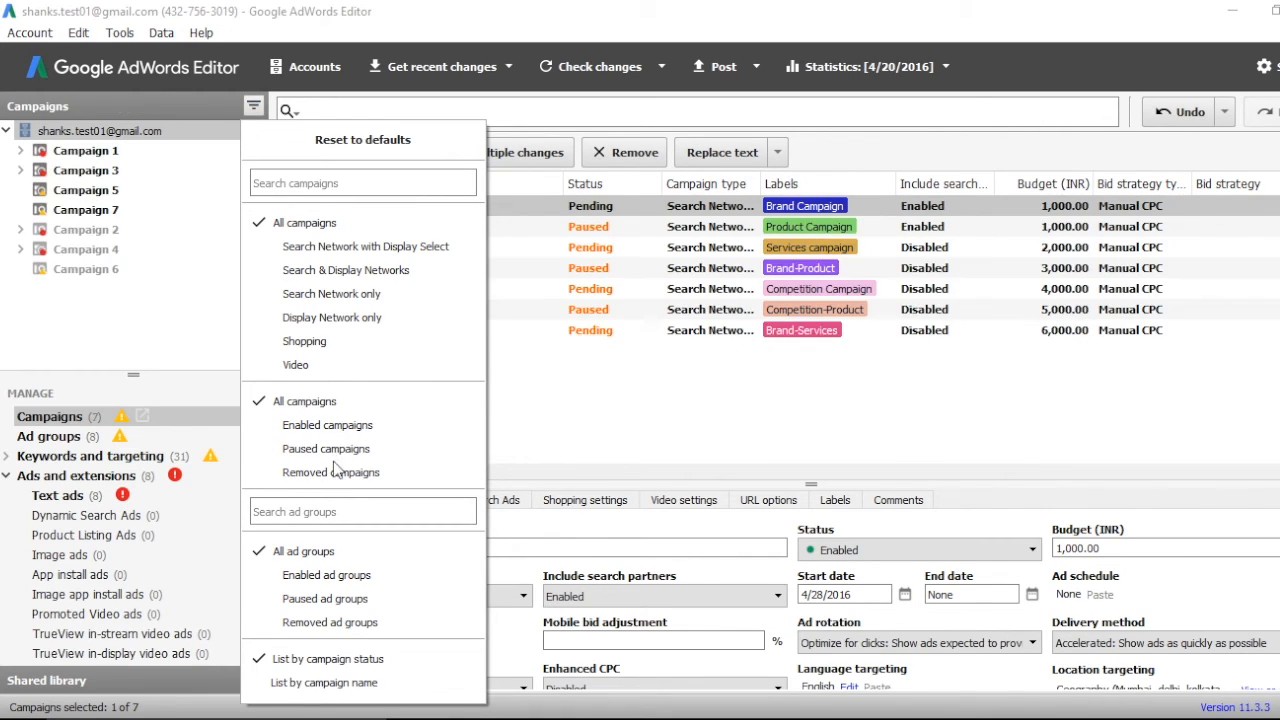
click(336, 472)
click(333, 474)
Check the display options of the Manage list and look through all its item types down to Callout extensions
click(259, 395)
click(255, 394)
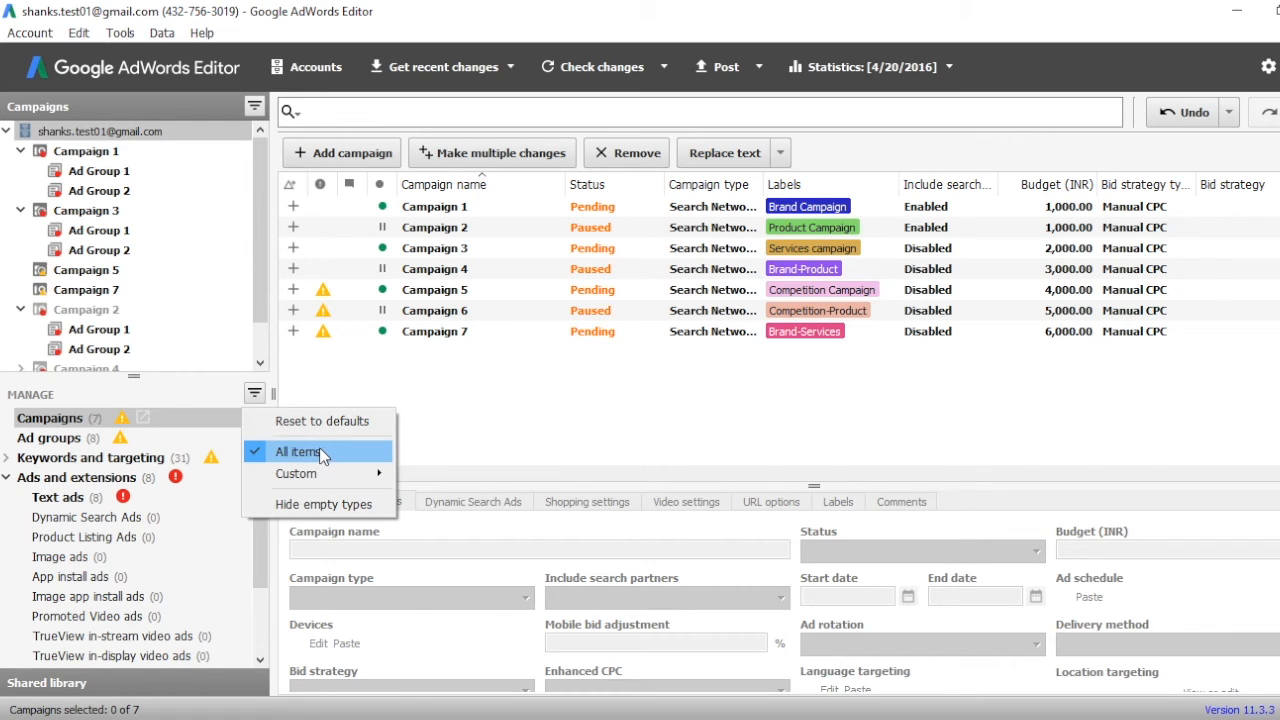
click(439, 427)
drag(263, 482, 264, 580)
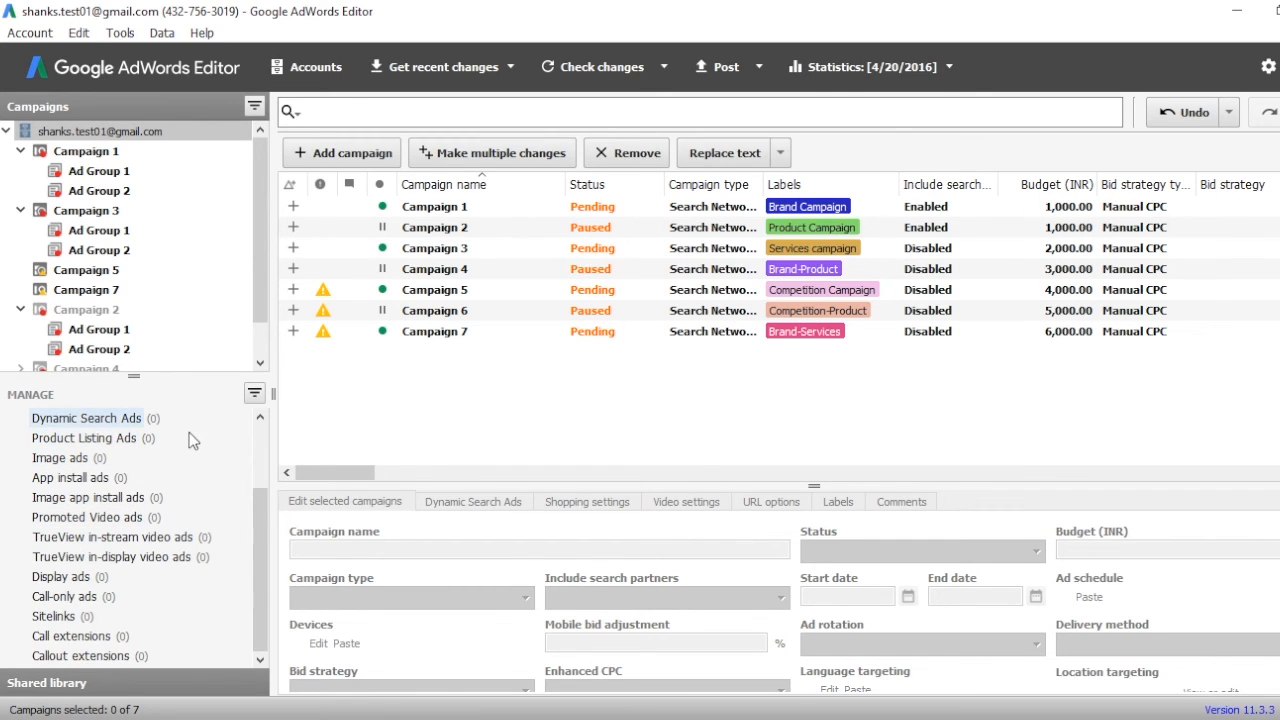
scroll(163, 423, up, 2)
View the custom display choices for Keywords and targeting and for Ads and extensions in the Manage list
click(254, 393)
mouse_move(303, 476)
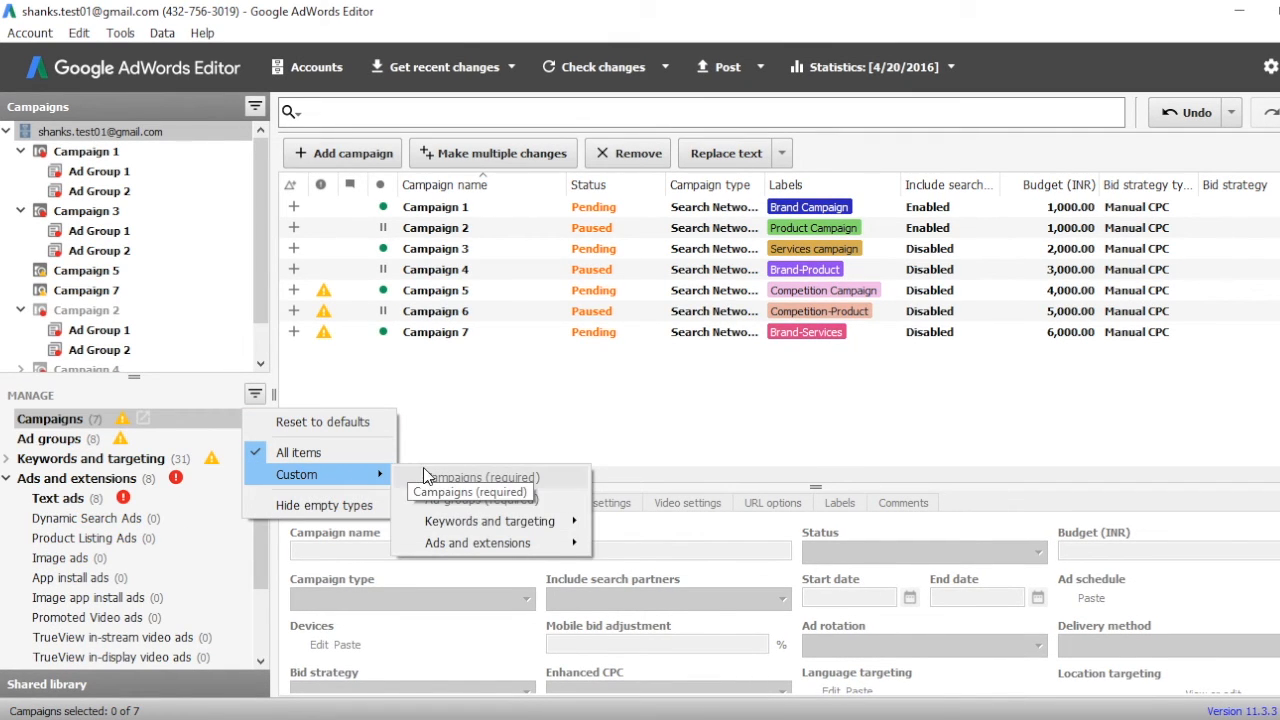
mouse_move(470, 522)
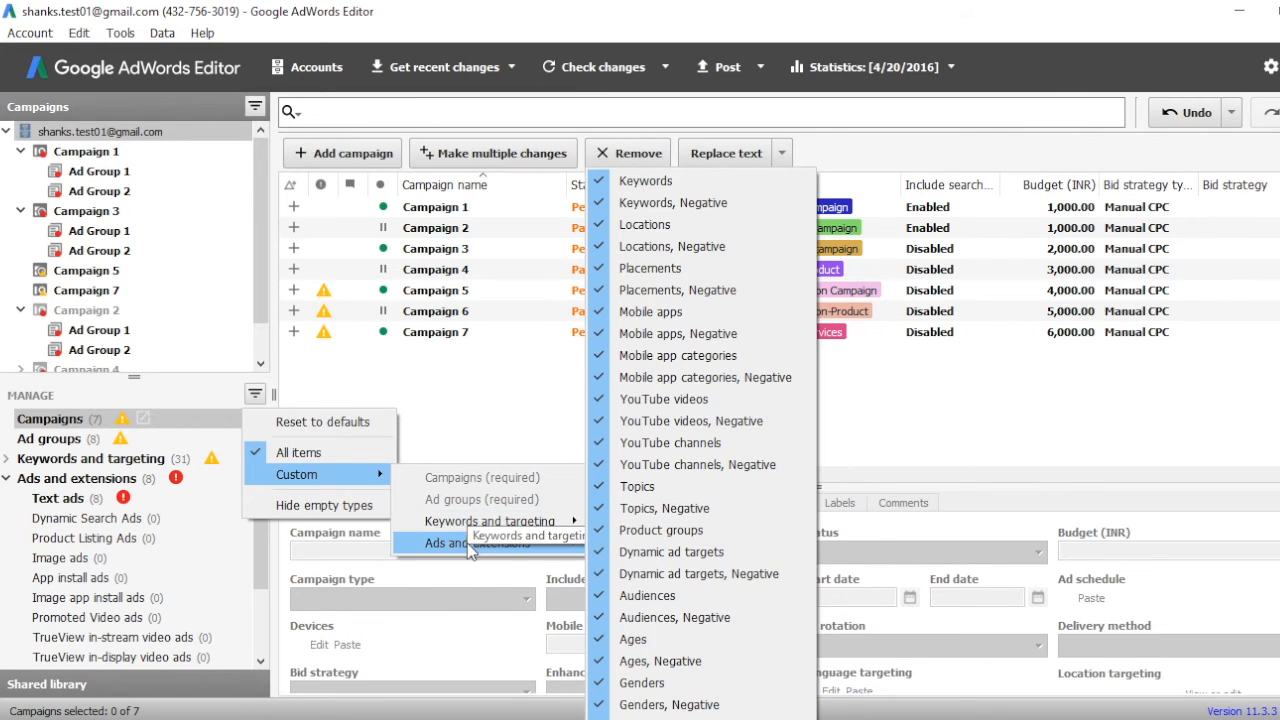
mouse_move(472, 552)
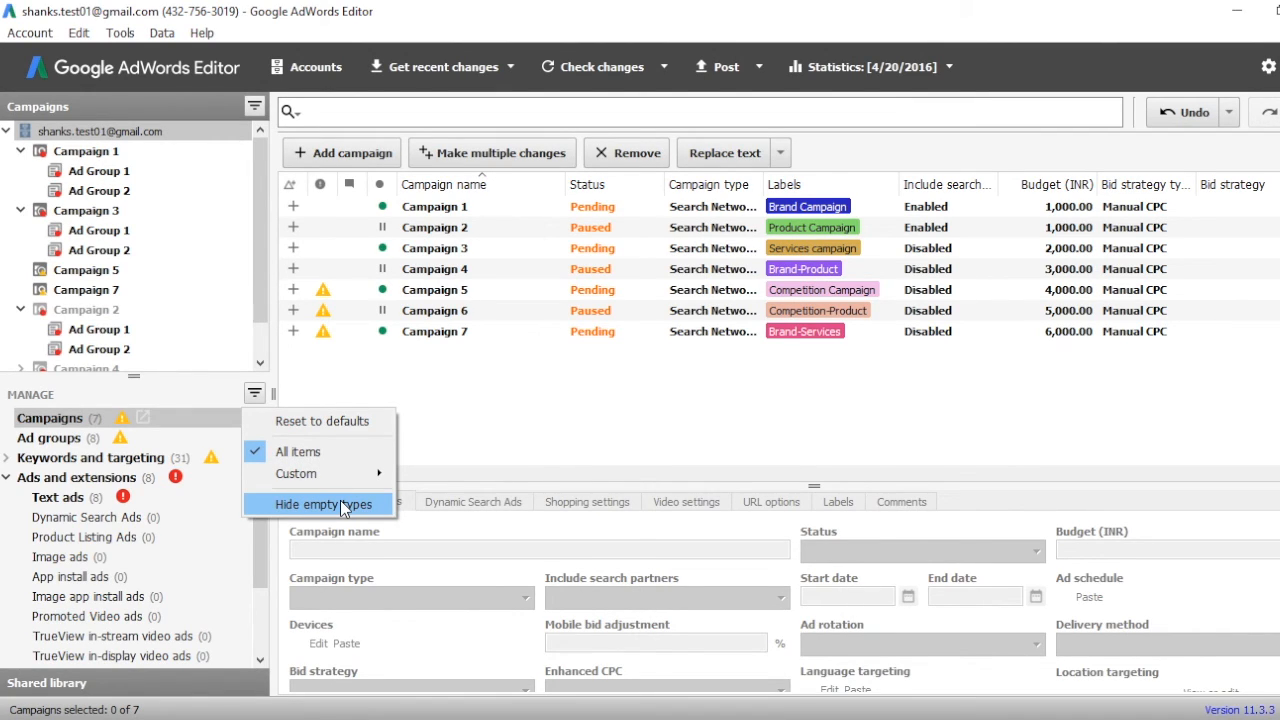
Hide the empty types in the Manage list, expand Keywords and targeting, and show the empty types again
click(340, 504)
click(6, 458)
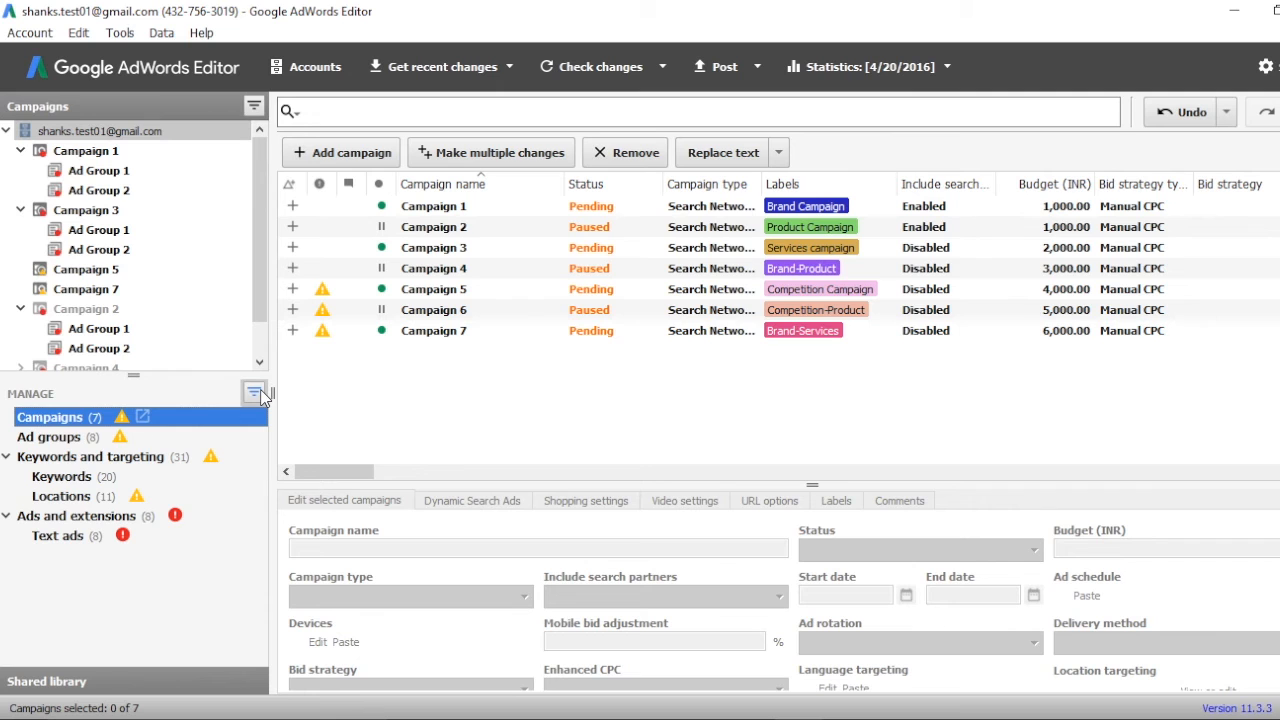
click(255, 393)
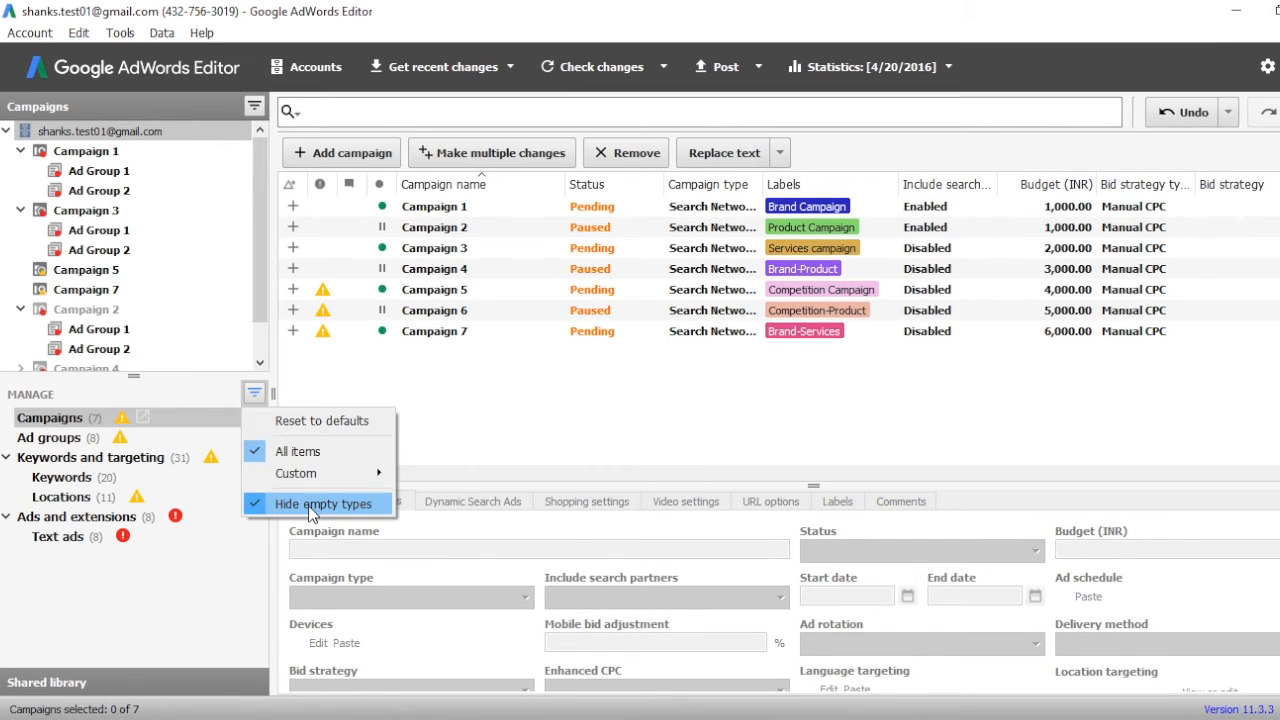
click(310, 504)
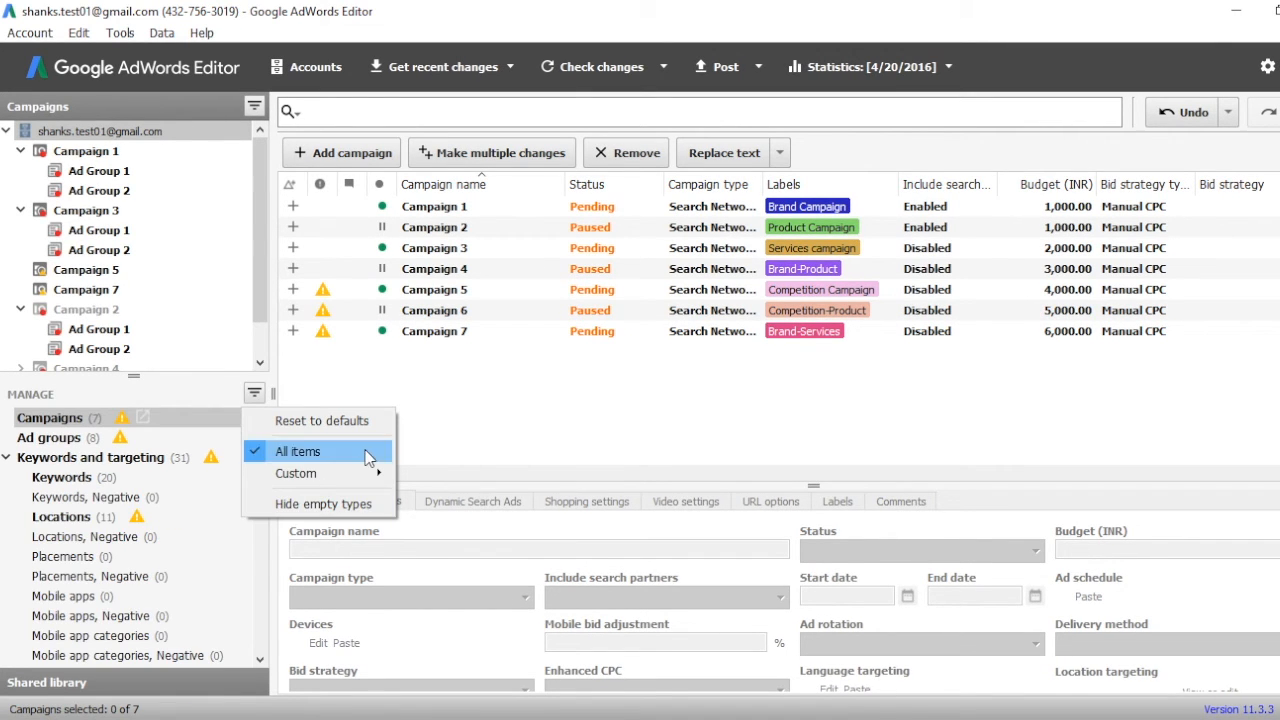